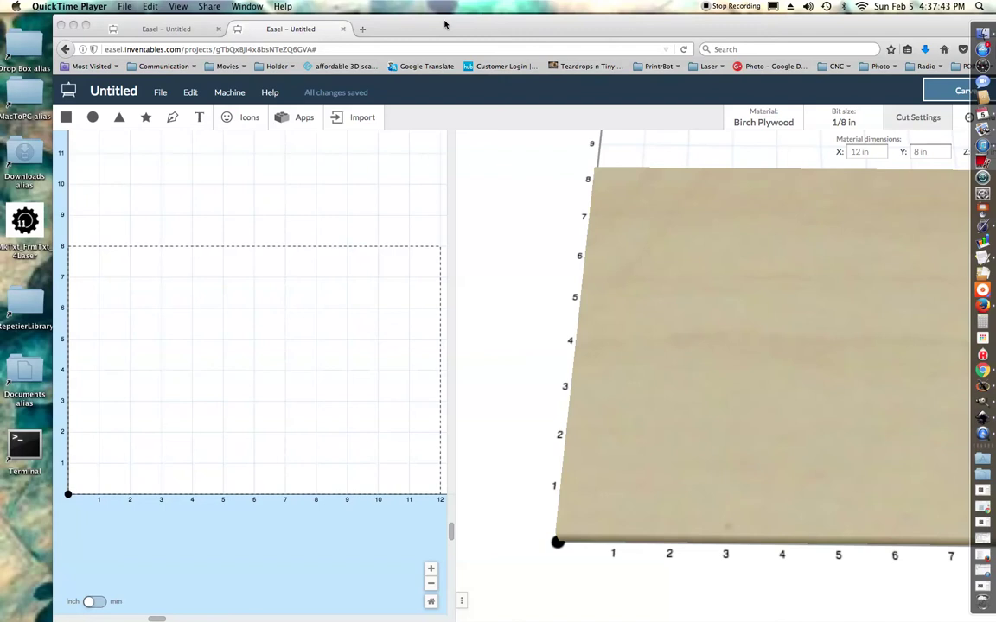
Step: Try to import WaveActionNew2.svg from the Documents folder as an SVG into the Easel project
drag(445, 24, 405, 469)
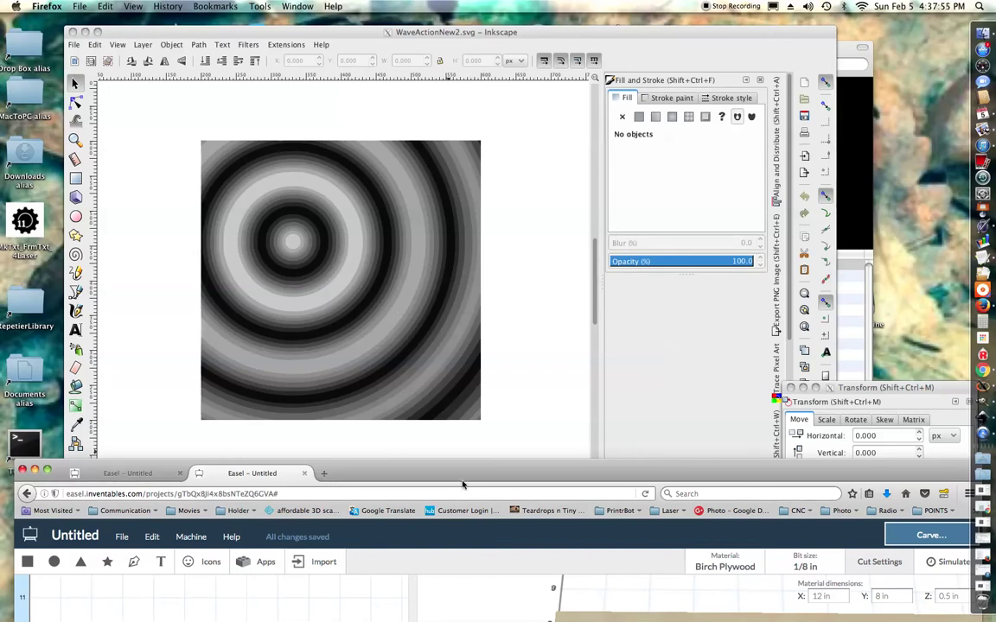
drag(463, 477, 466, 33)
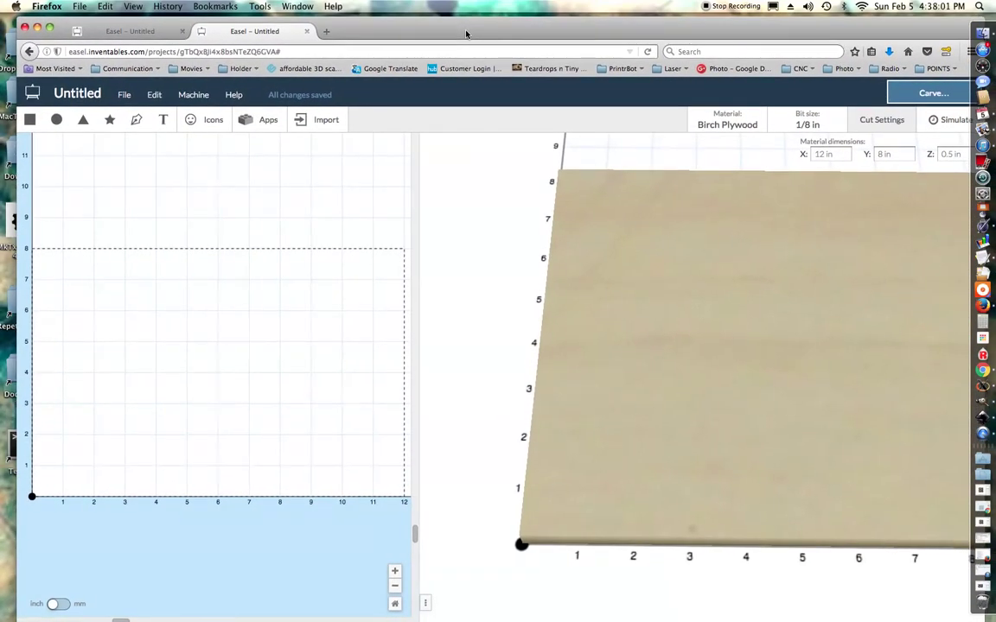
click(327, 123)
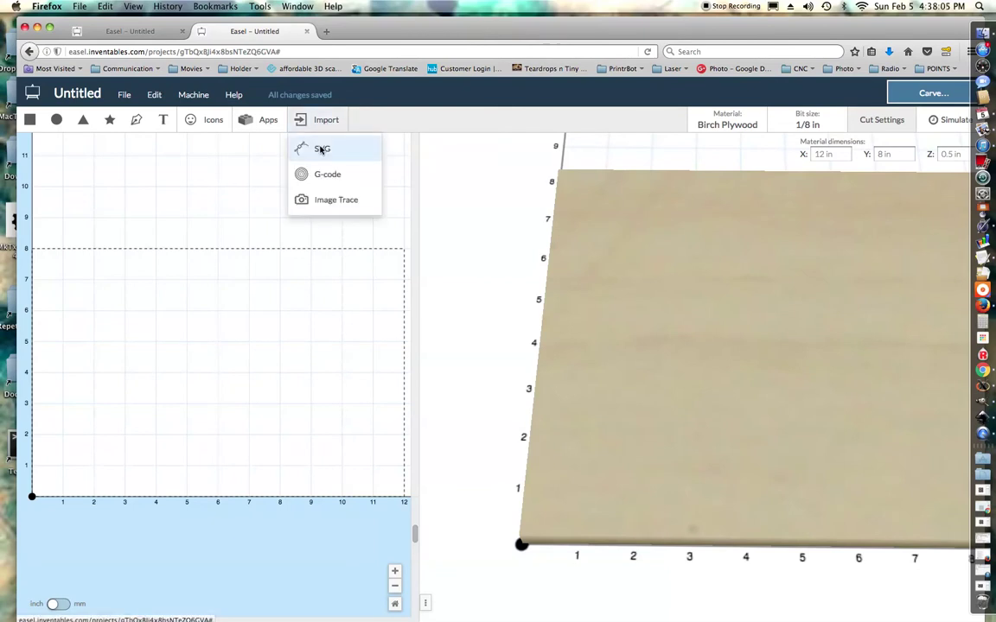
click(317, 147)
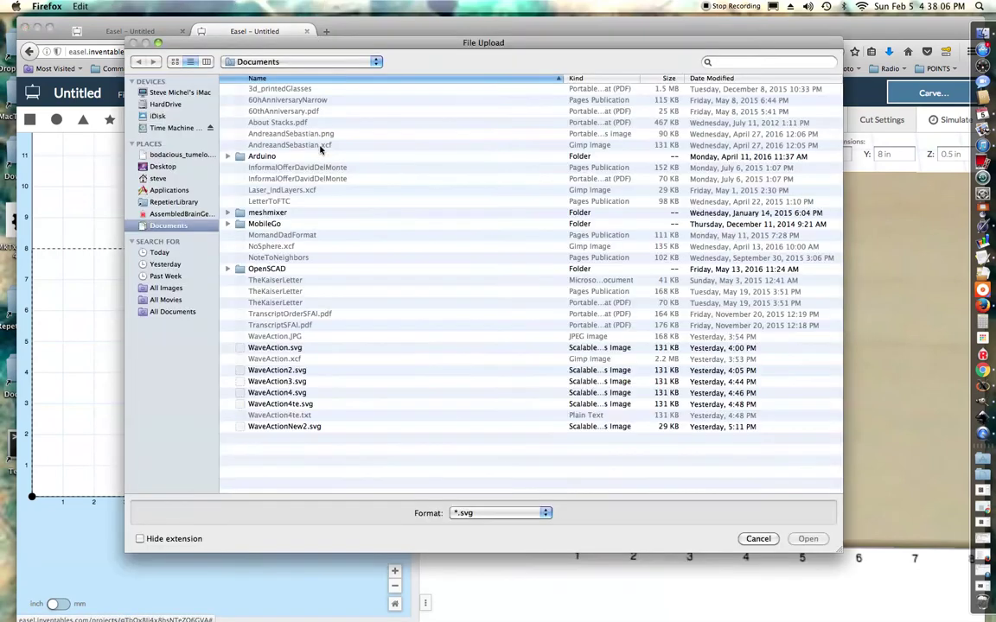
double_click(285, 427)
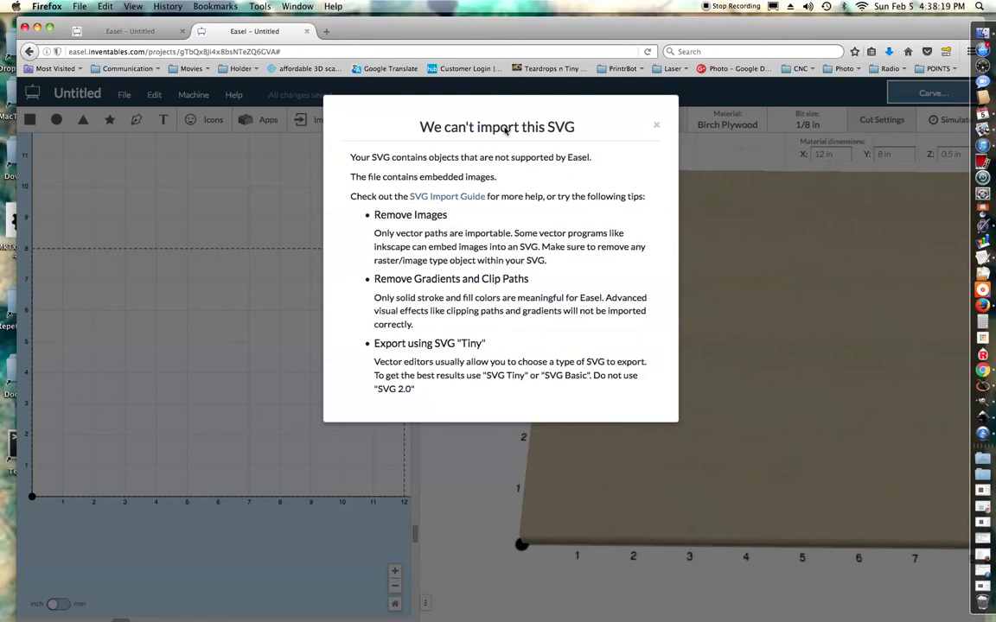
click(656, 127)
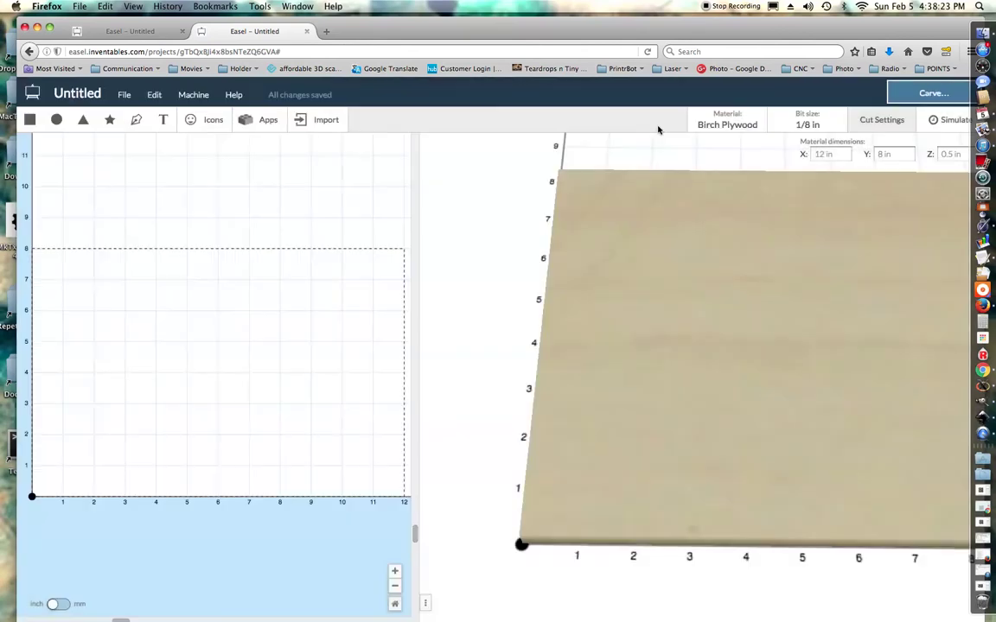
Step: Switch to the Documents folder in Finder and open WaveActionNew2.svg in TextEdit
click(10, 366)
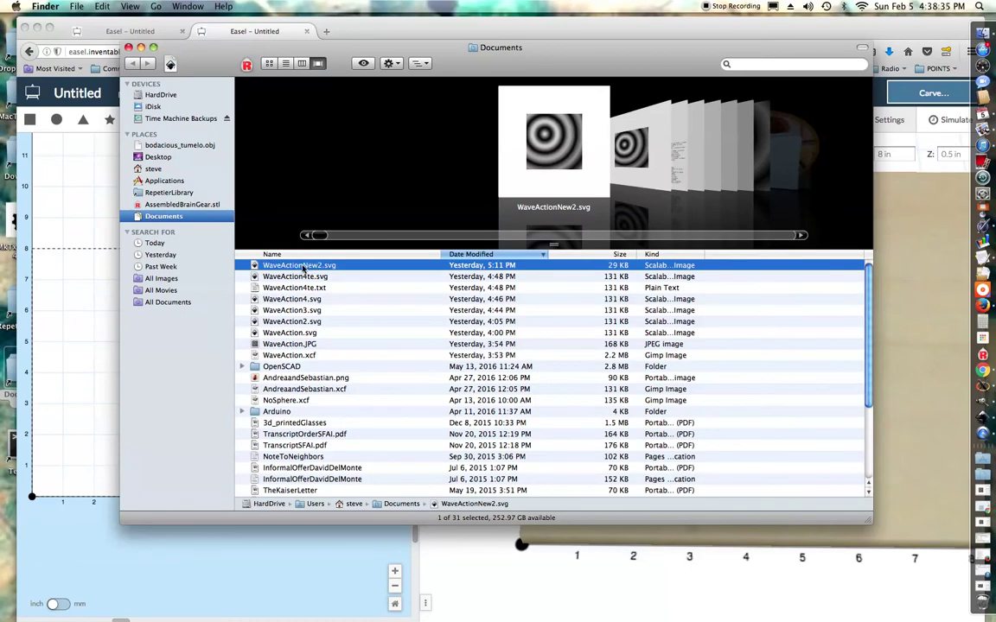
key(Down)
key(Down)
key(Up)
key(Up)
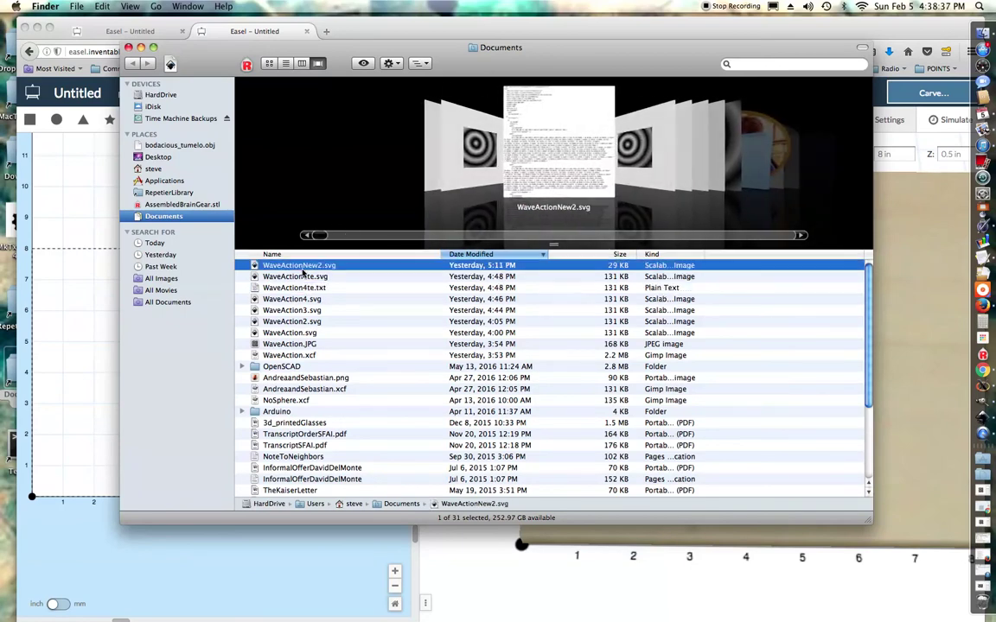
drag(299, 265, 983, 226)
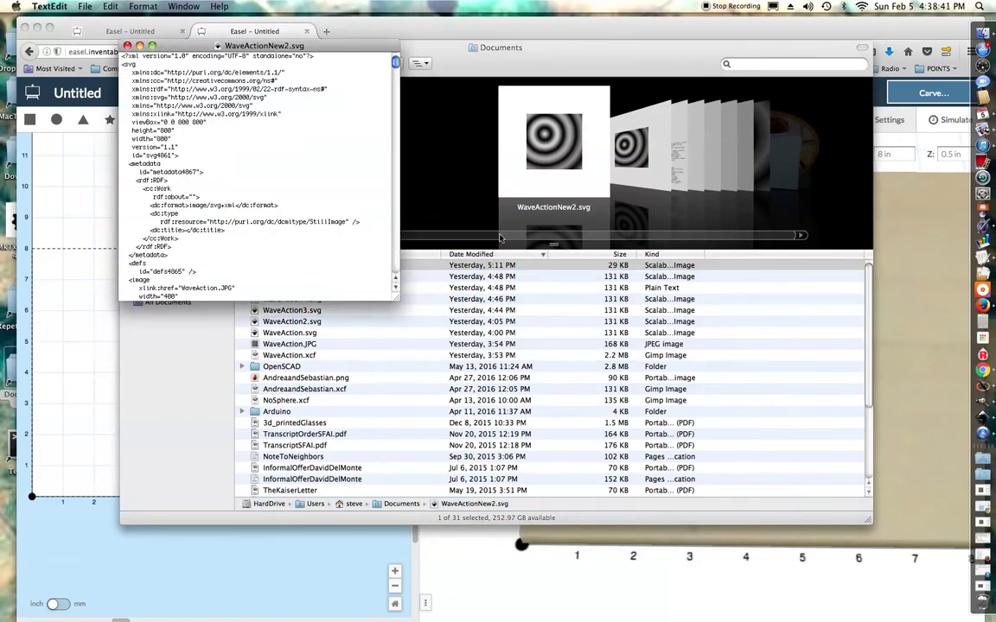
Step: Delete the whole image element that links to WaveAction.JPG from the SVG code, between the defs and g elements
scroll(208, 192, down, 3)
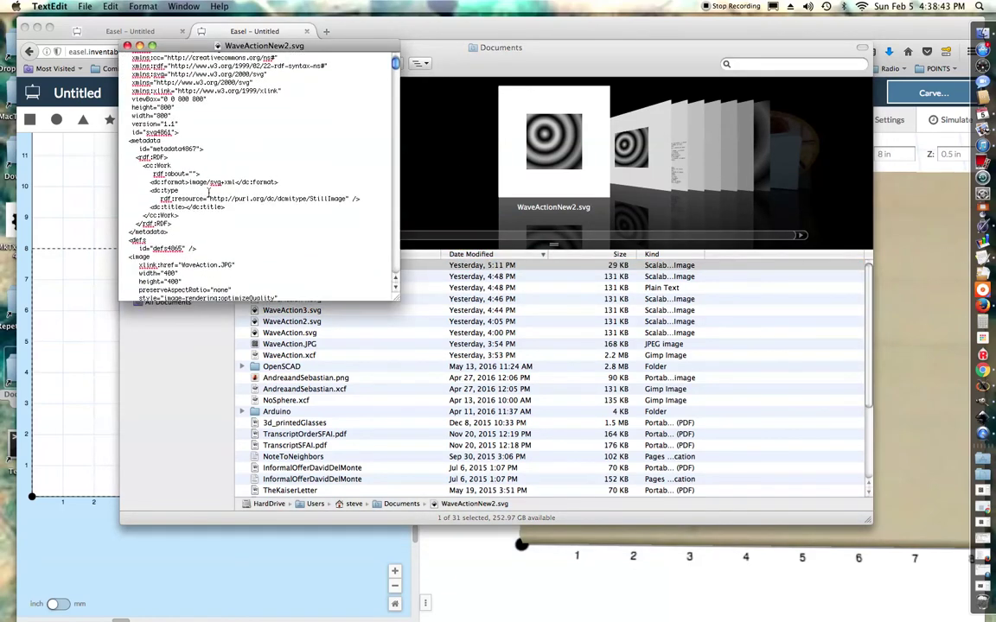
scroll(209, 192, down, 4)
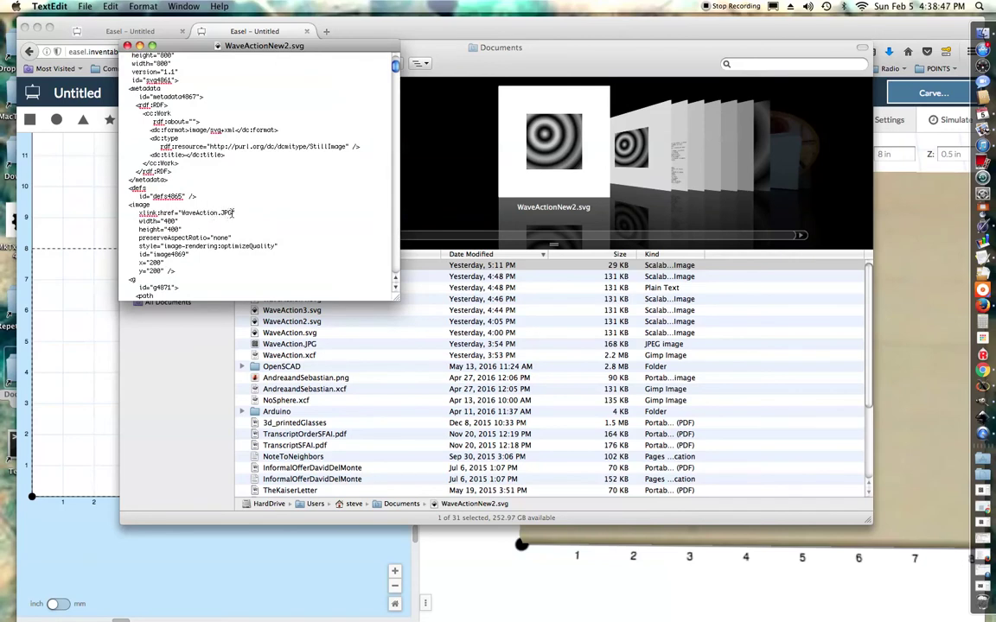
drag(232, 212, 183, 215)
click(141, 220)
drag(177, 272, 108, 210)
key(BackSpace)
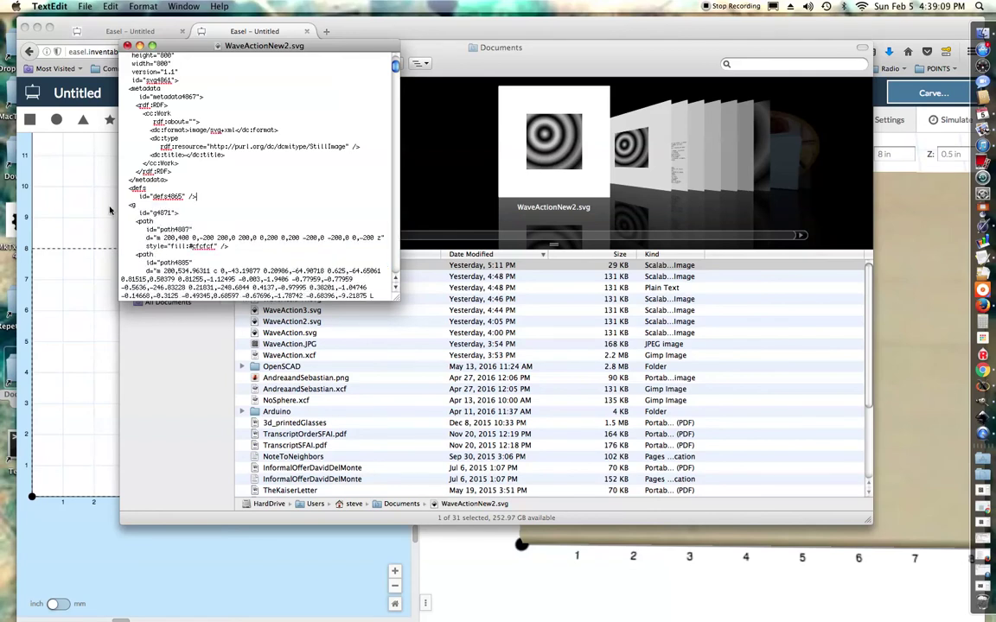
Step: Save the edited code as WaveActionNew2textedit.svg in Documents, keeping the .svg extension, and close the document
click(87, 7)
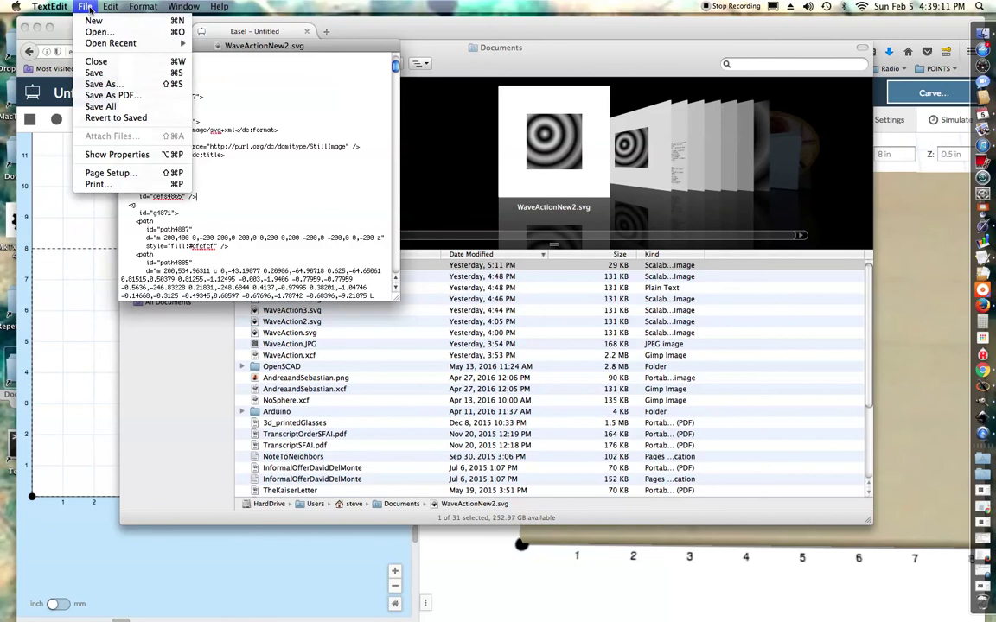
click(108, 83)
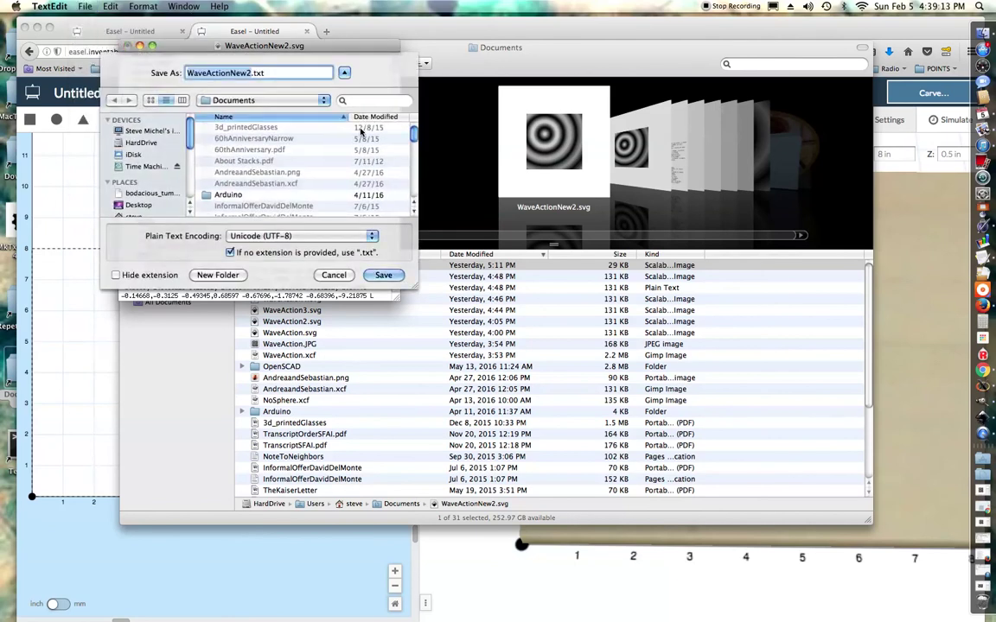
click(251, 73)
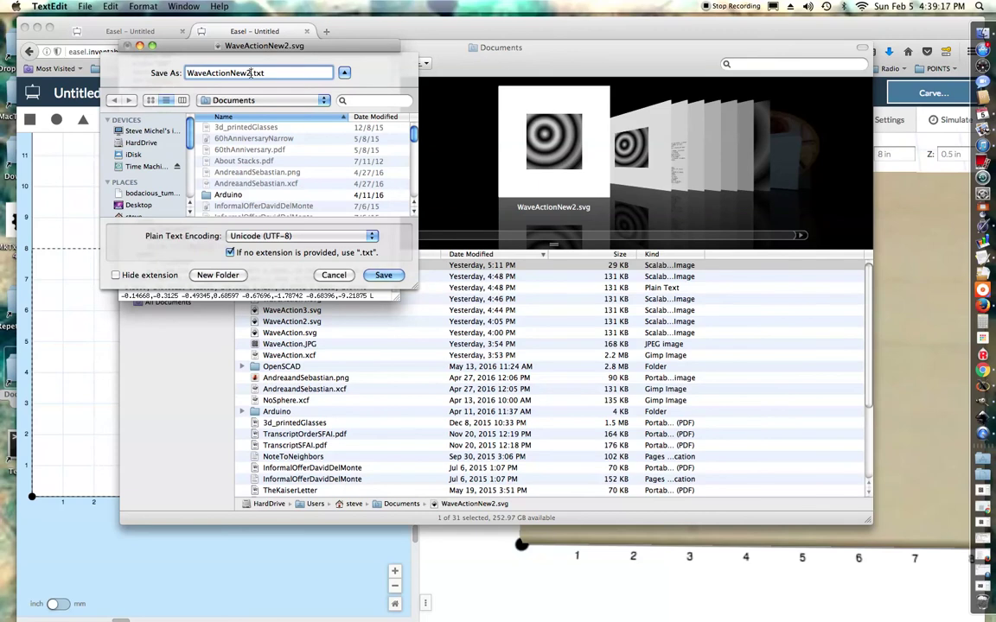
text(textedit)
key(BackSpace)
key(BackSpace)
key(BackSpace)
text(svg)
click(383, 274)
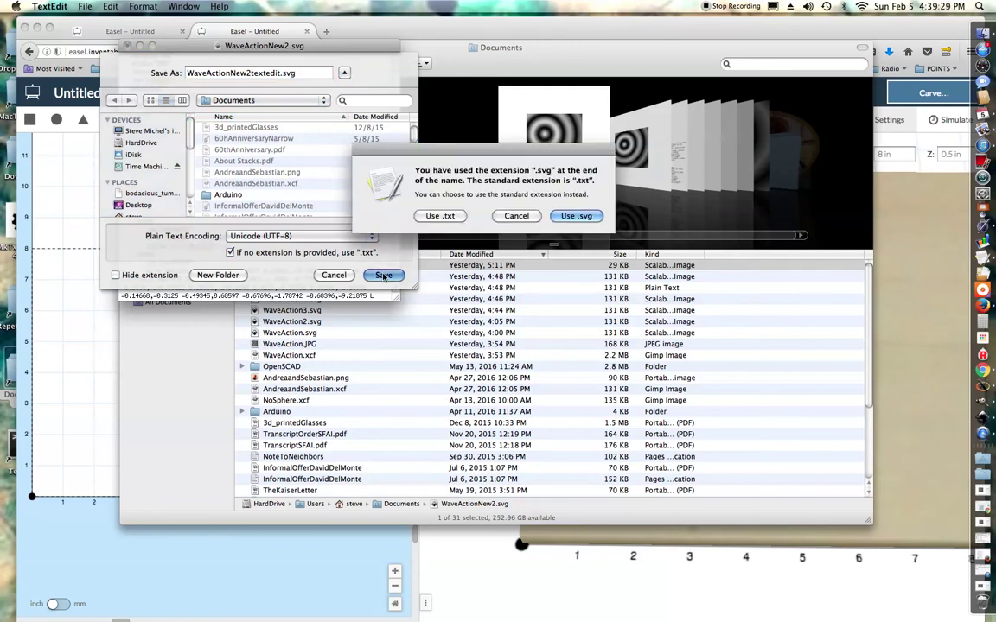
key(Return)
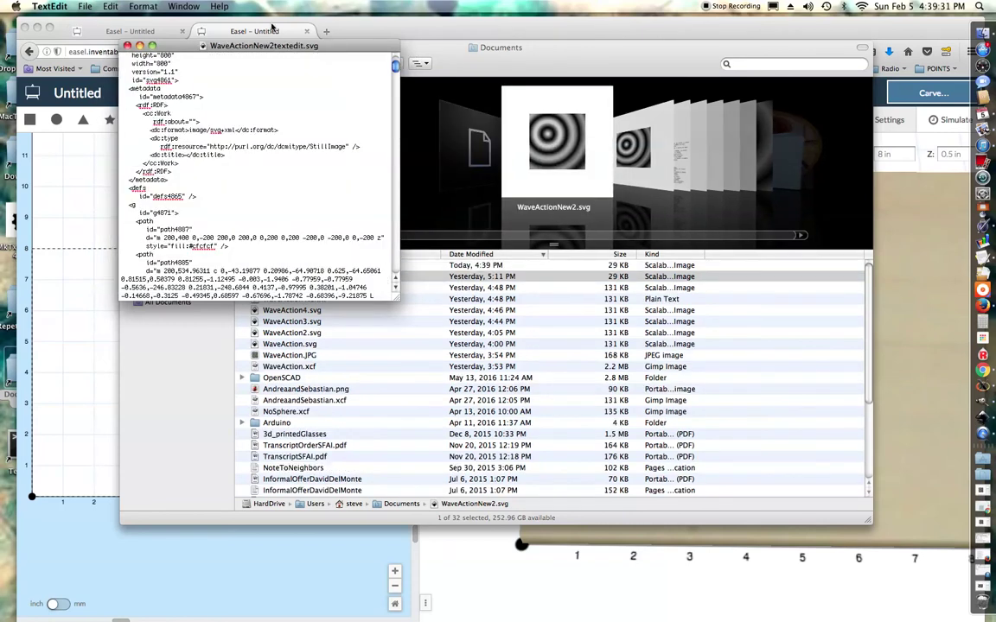
click(126, 45)
Step: Switch back to Easel in Firefox, import WaveActionNew2textedit.svg as an SVG, and view the carving preview at a lower angle
click(373, 32)
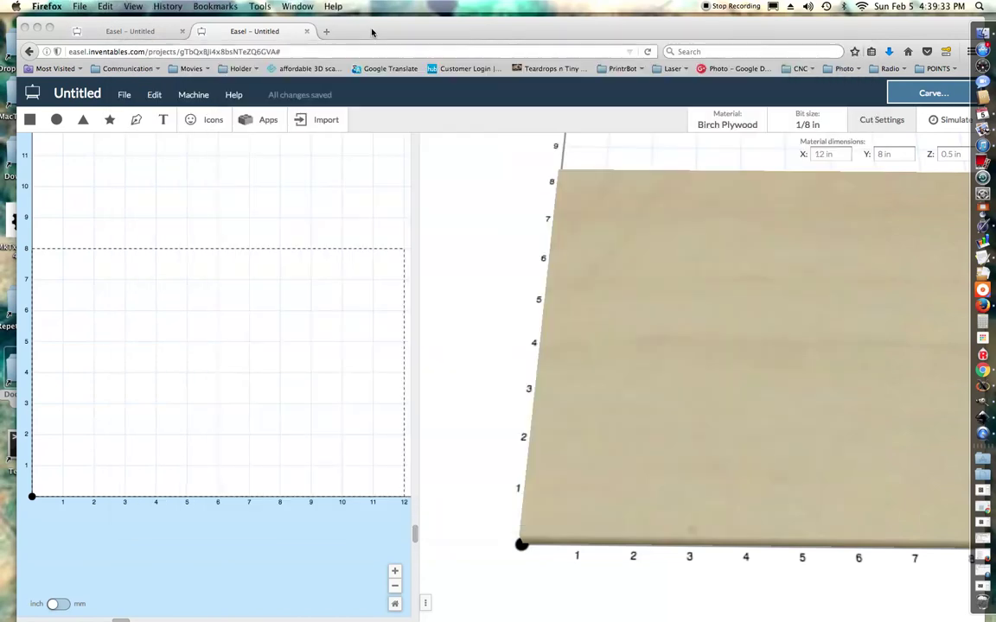
click(311, 119)
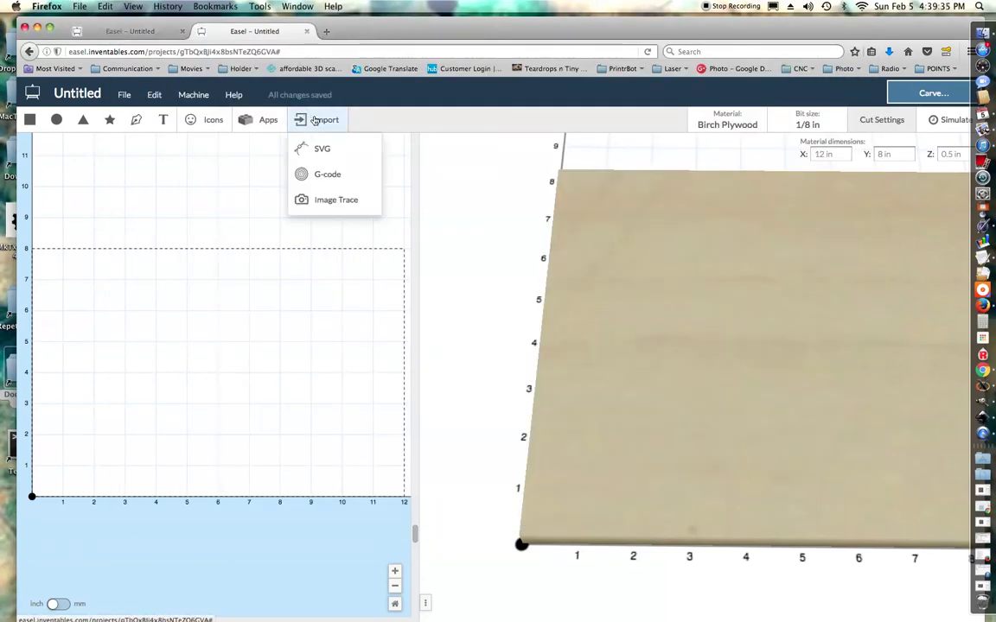
click(315, 148)
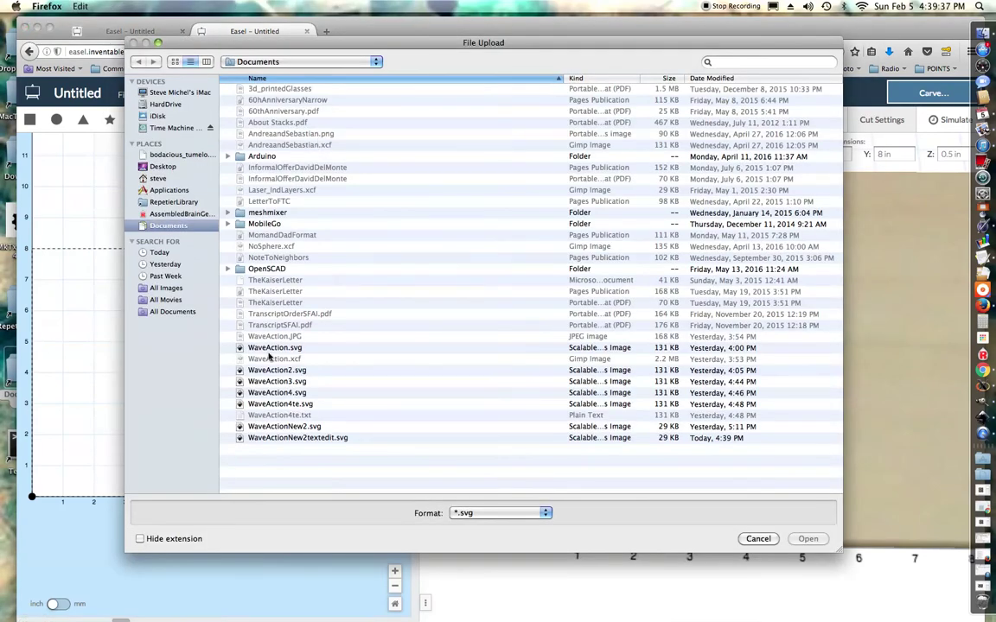
double_click(302, 439)
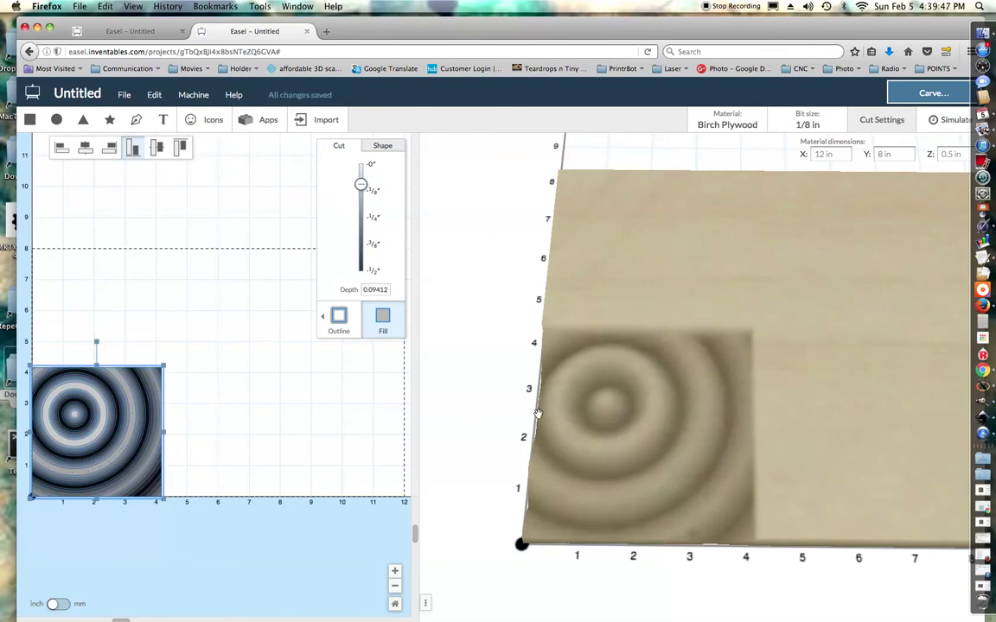
drag(824, 440, 828, 368)
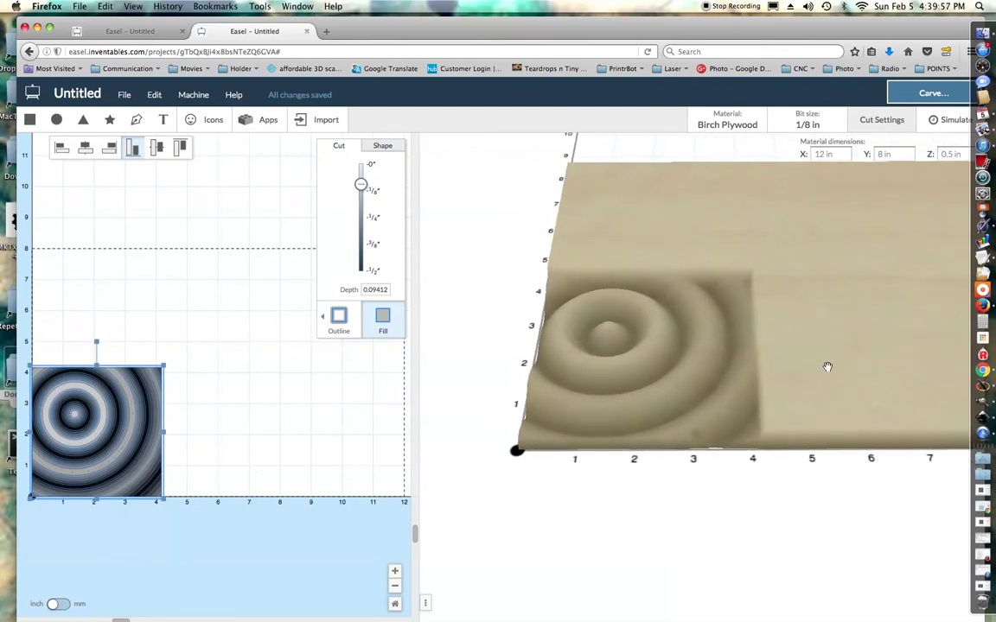